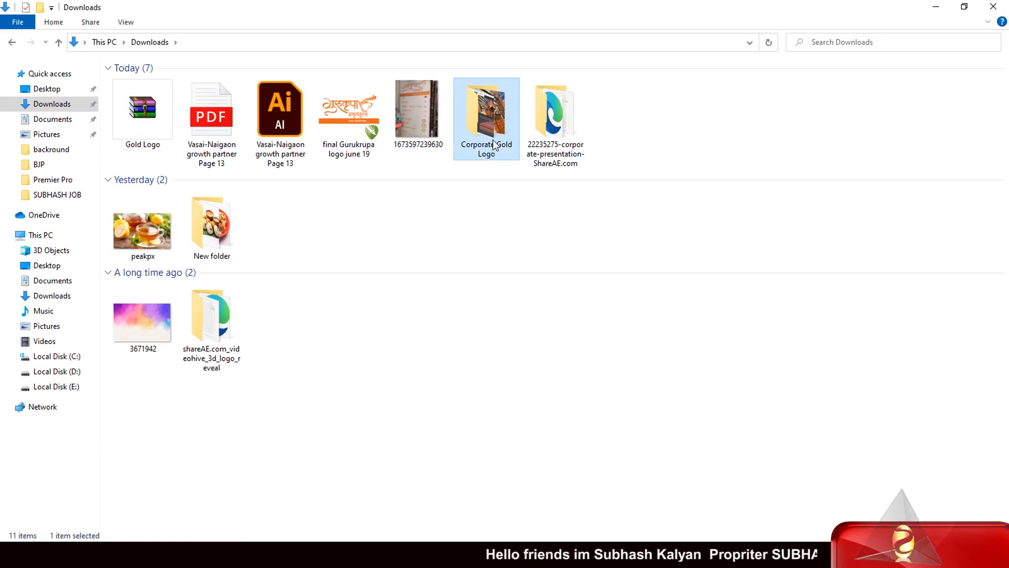
# - Open the Corporate Gold Logo folder in Downloads and select its After Effects project file
pyautogui.doubleClick(494, 146)
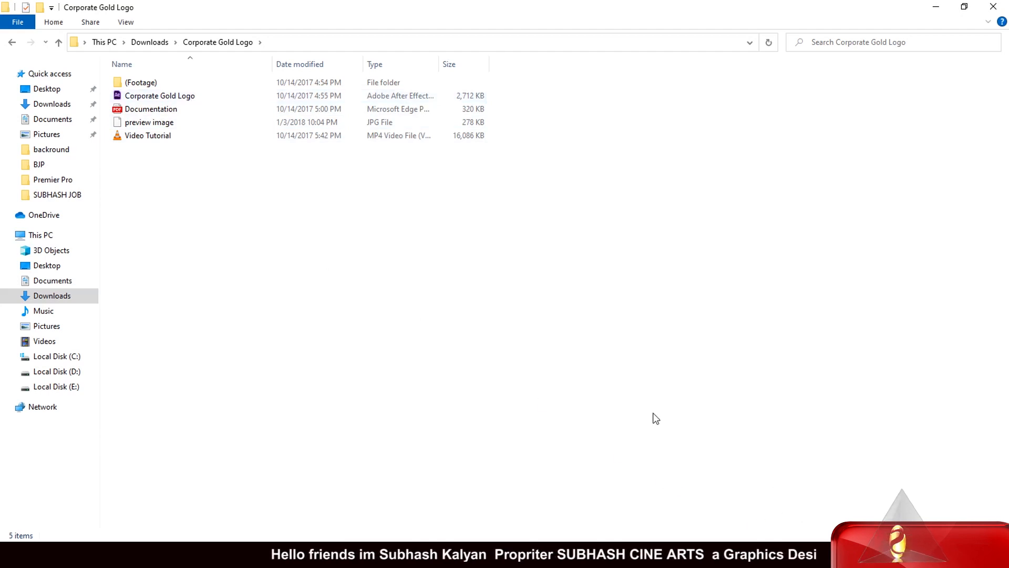
pyautogui.click(182, 98)
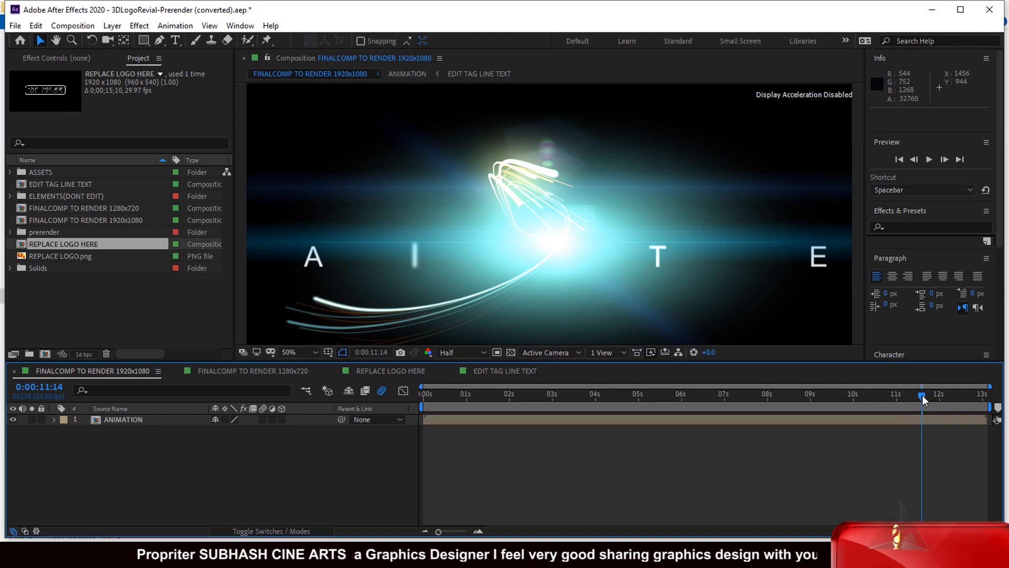
# - Play the FINALCOMP TO RENDER 1920x1080 composition from the start to review the template's logo and tag line animation
pyautogui.moveTo(923, 395); pyautogui.dragTo(488, 418)
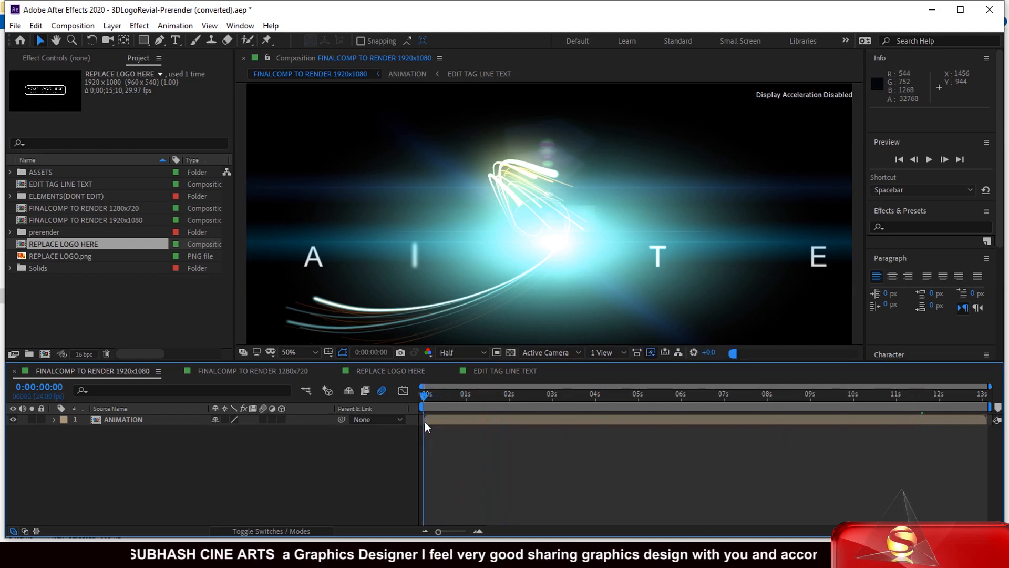
pyautogui.press('space')
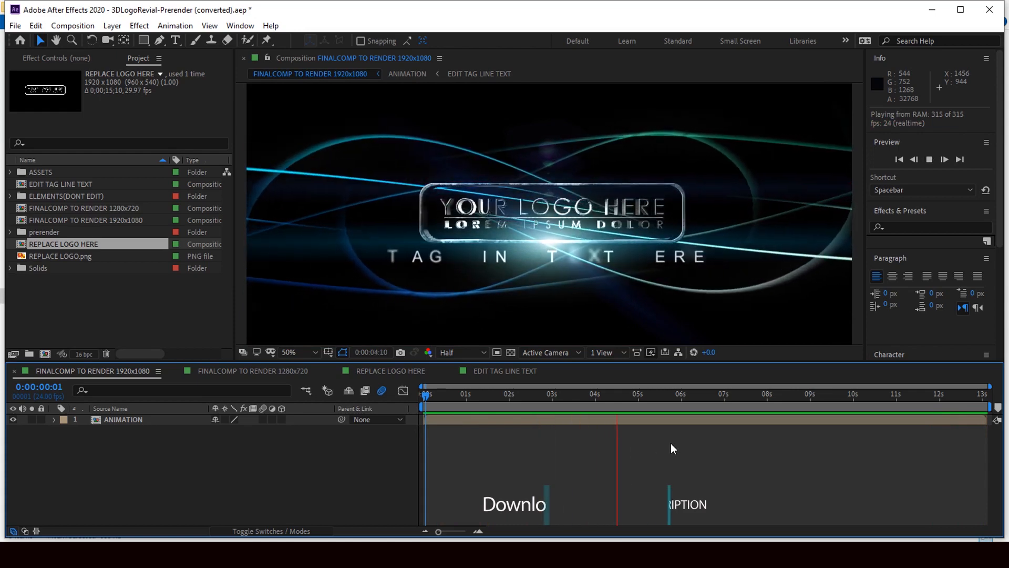
pyautogui.press('space')
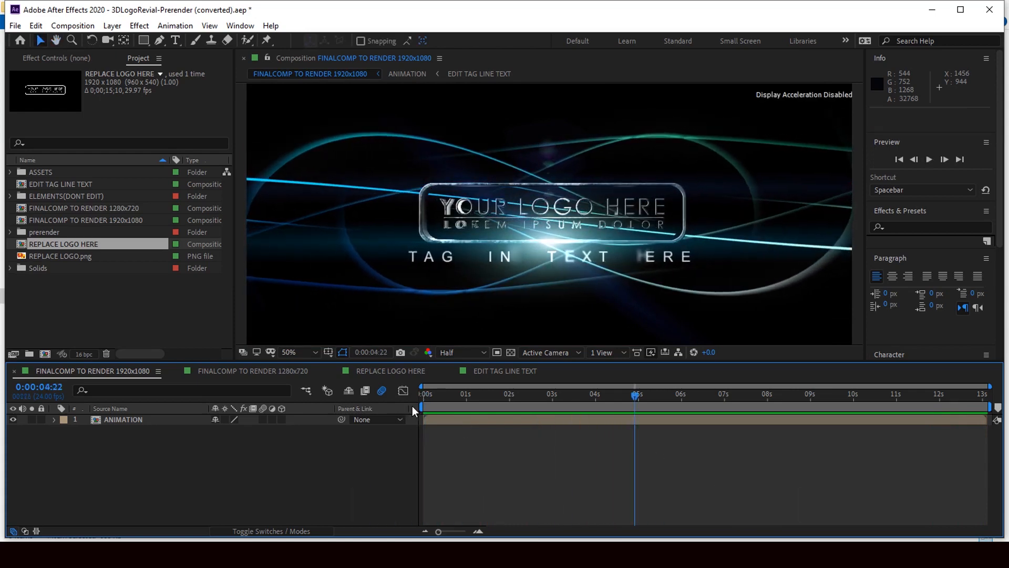
# - Open the REPLACE LOGO HERE composition and import 00022.psd from the Logo folder as footage with merged layers
pyautogui.click(398, 372)
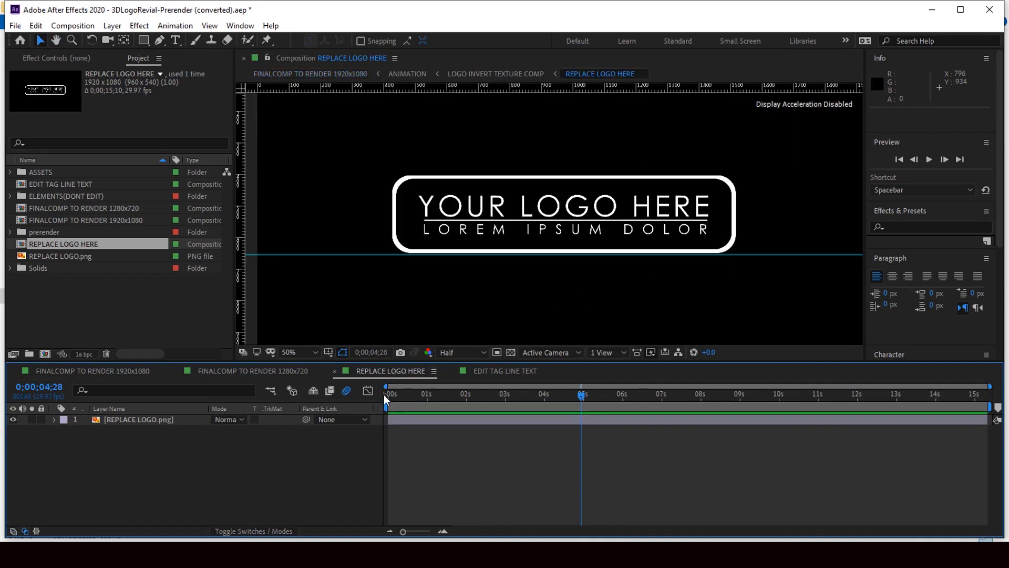
pyautogui.click(113, 419)
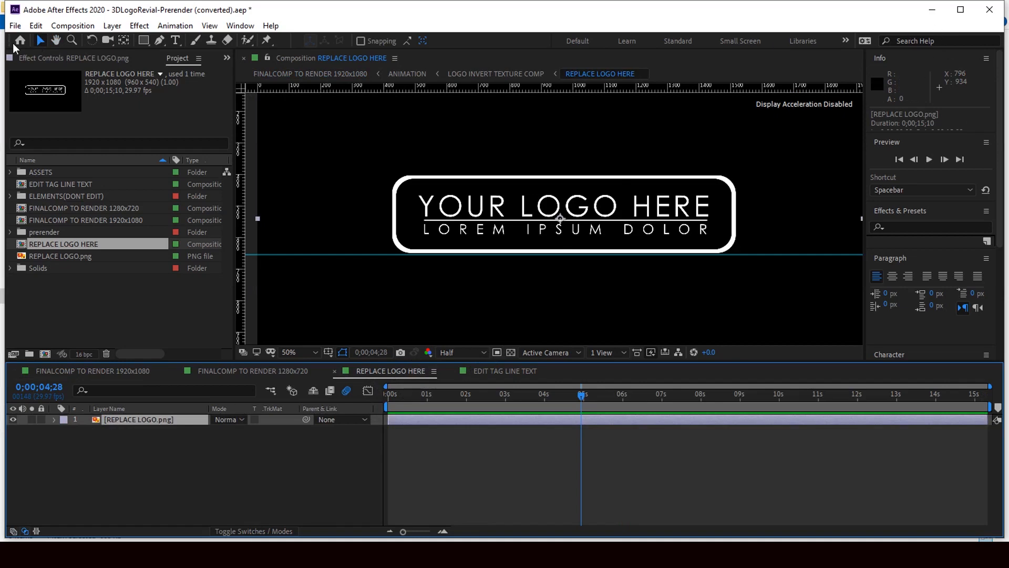
pyautogui.click(15, 26)
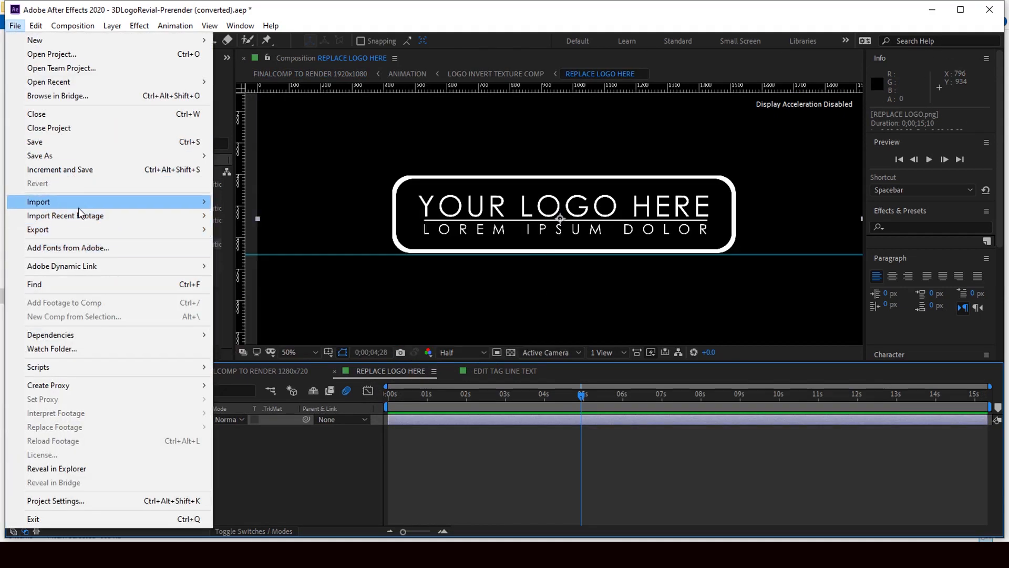
pyautogui.moveTo(79, 203)
pyautogui.click(248, 200)
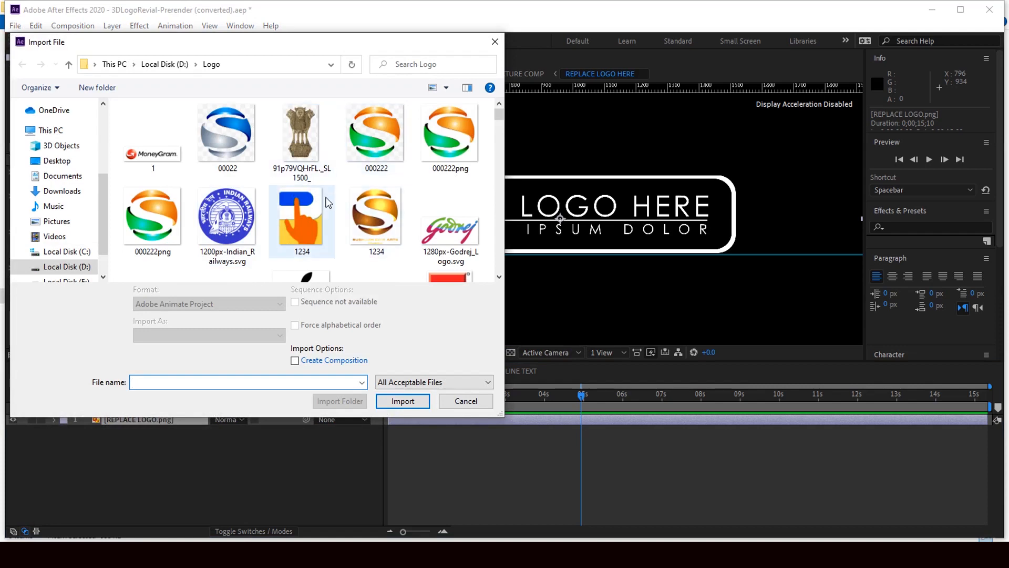
pyautogui.scroll(-2, 499, 117)
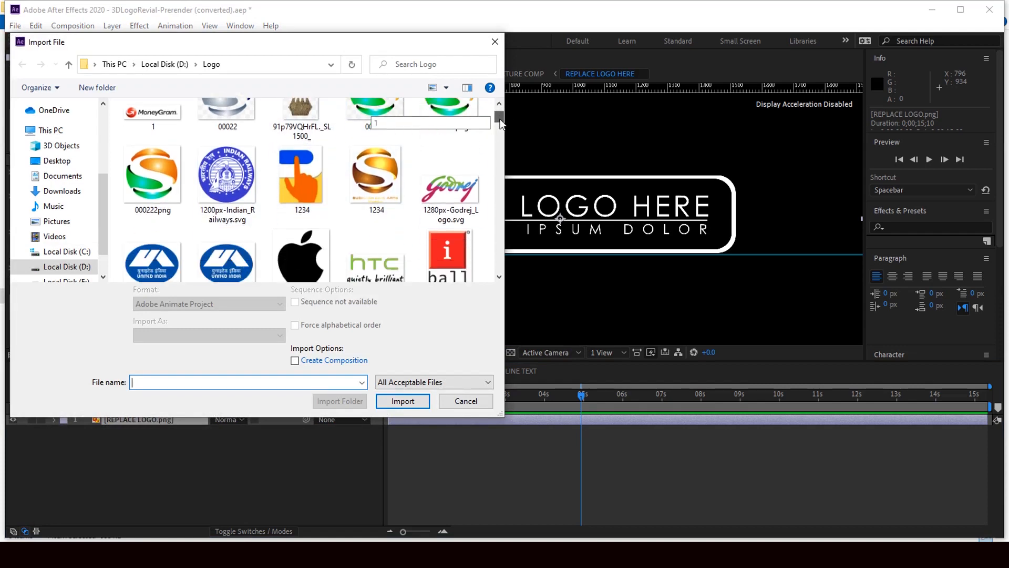
pyautogui.moveTo(501, 119); pyautogui.dragTo(502, 113)
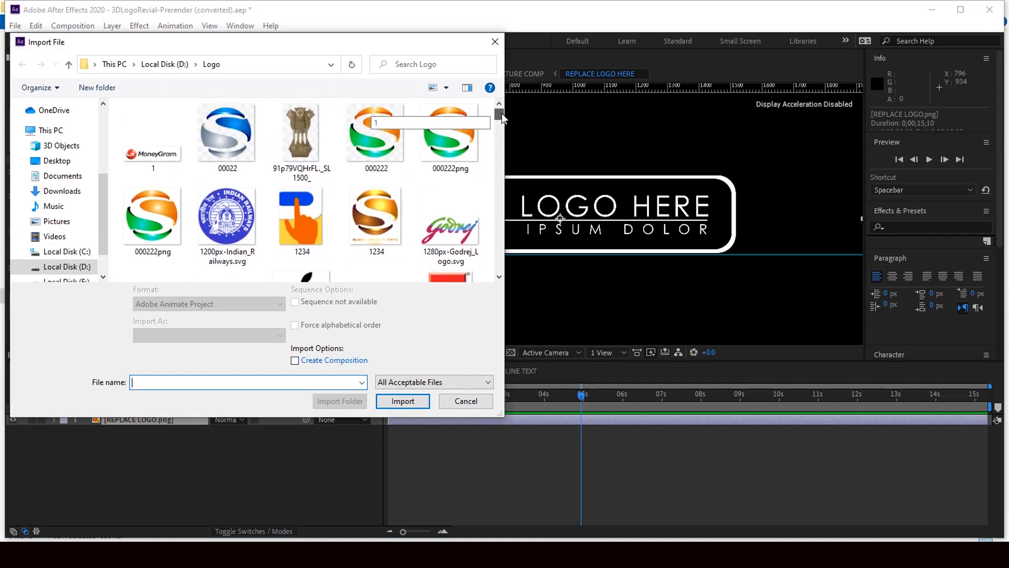
pyautogui.click(225, 136)
pyautogui.click(401, 392)
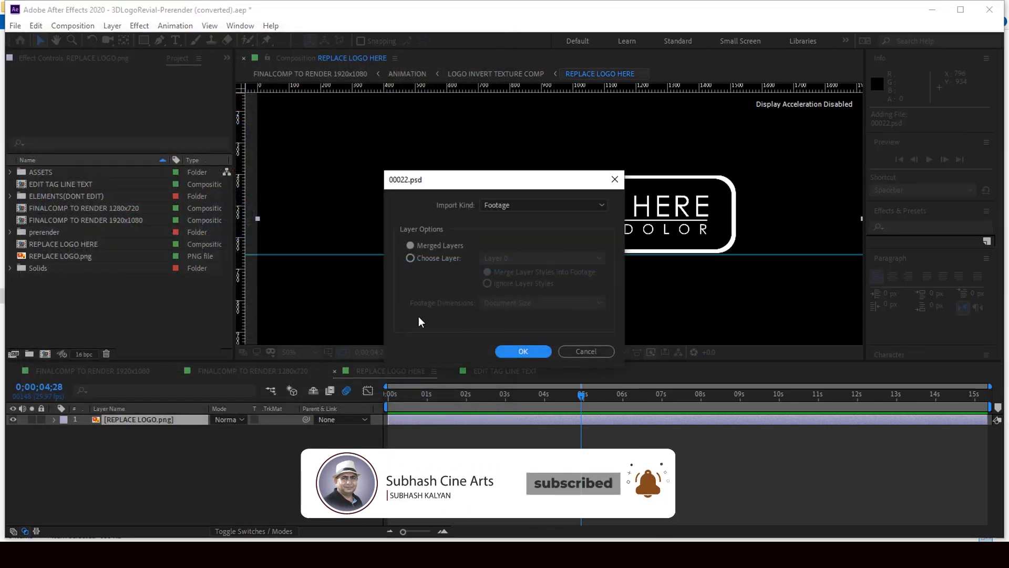
pyautogui.click(522, 351)
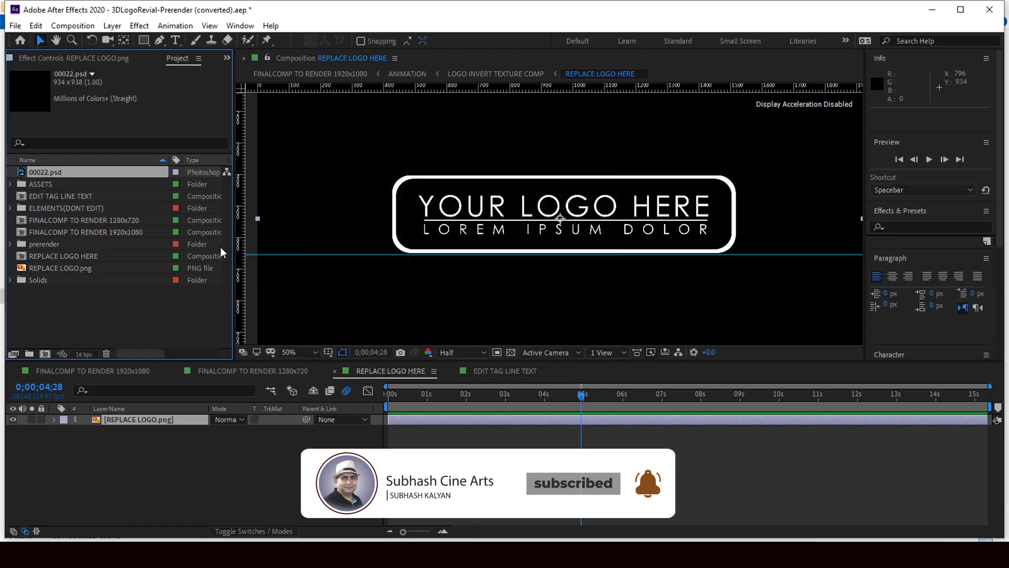
# - Add 00022.psd to the composition below the REPLACE LOGO.png layer and scale it to about 43% by 42%
pyautogui.moveTo(116, 171); pyautogui.dragTo(132, 428)
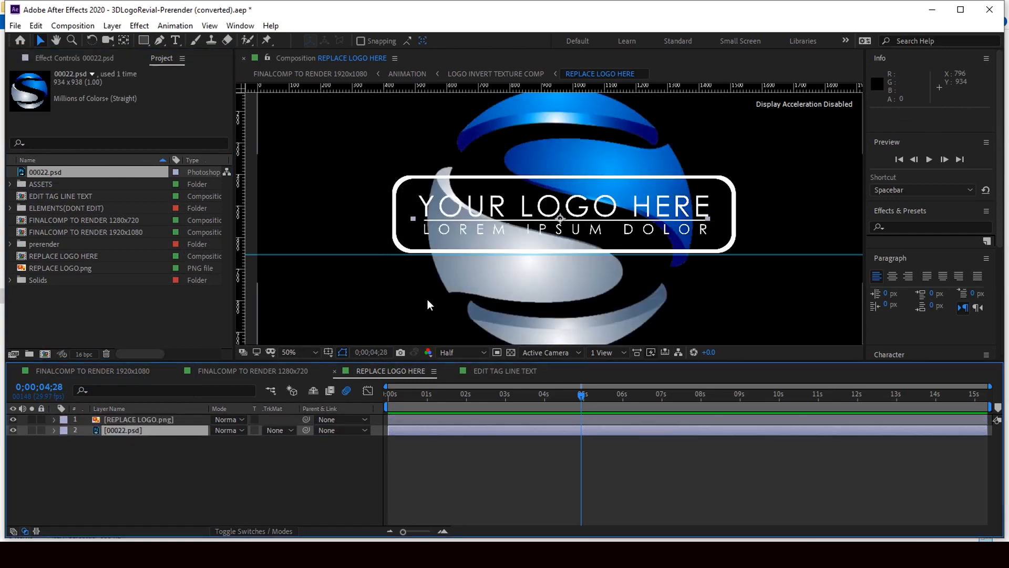
pyautogui.scroll(-1, 500, 259)
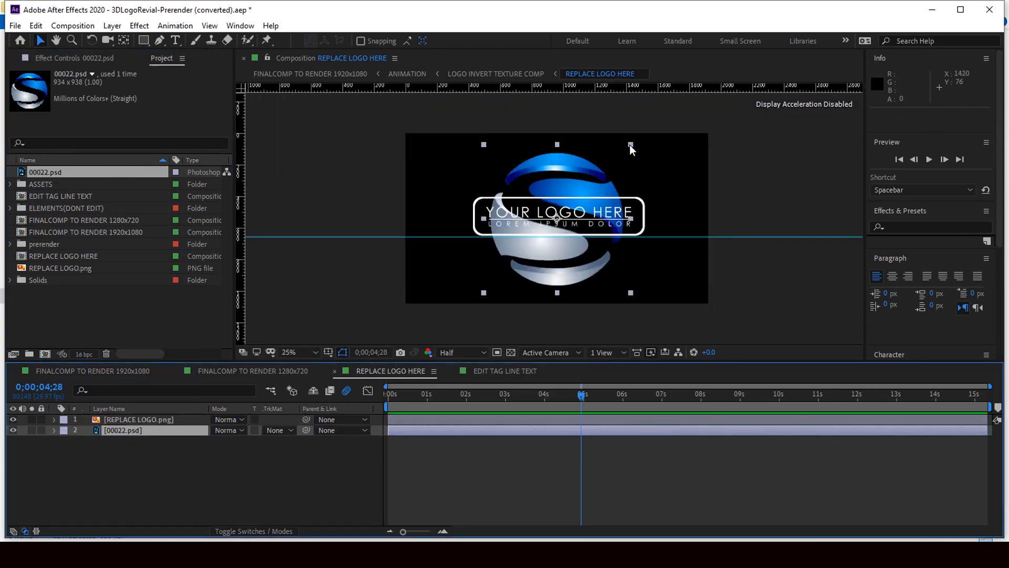
pyautogui.moveTo(632, 143); pyautogui.dragTo(590, 188)
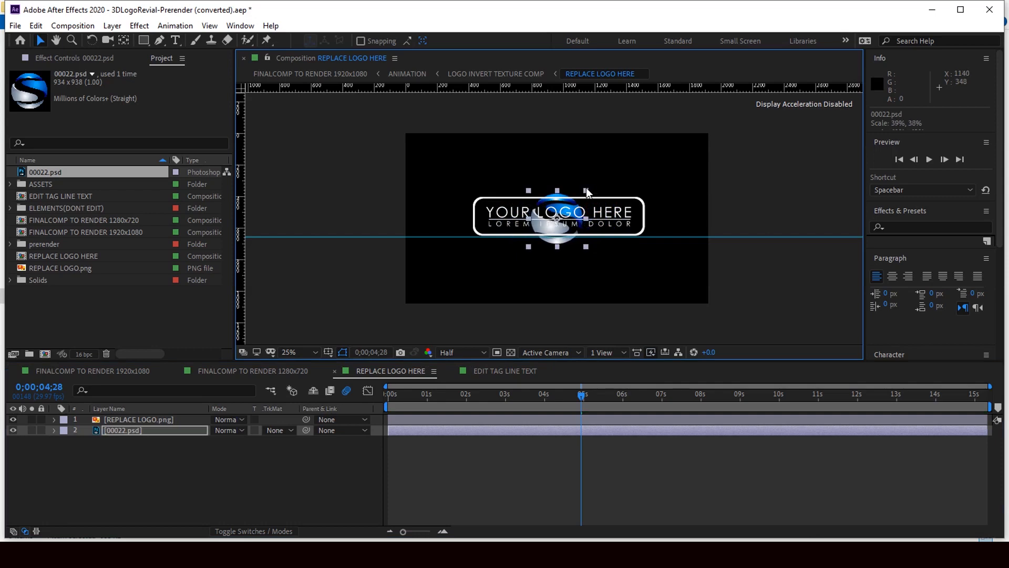
pyautogui.moveTo(588, 193); pyautogui.dragTo(590, 190)
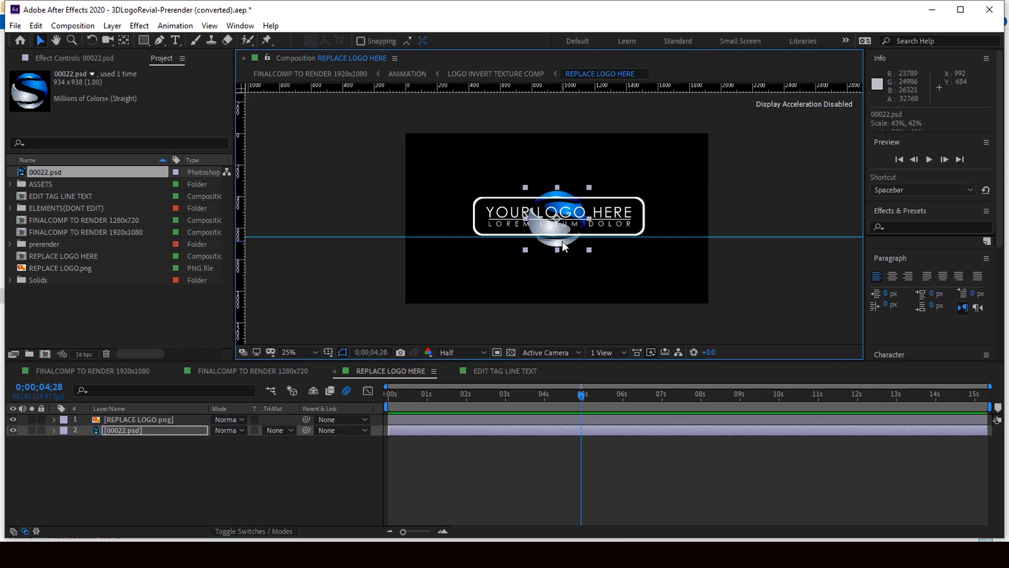
# - Move the new logo up to about 952, 457 so it rests on the guide, and hide the REPLACE LOGO.png layer
pyautogui.moveTo(564, 249); pyautogui.dragTo(563, 233)
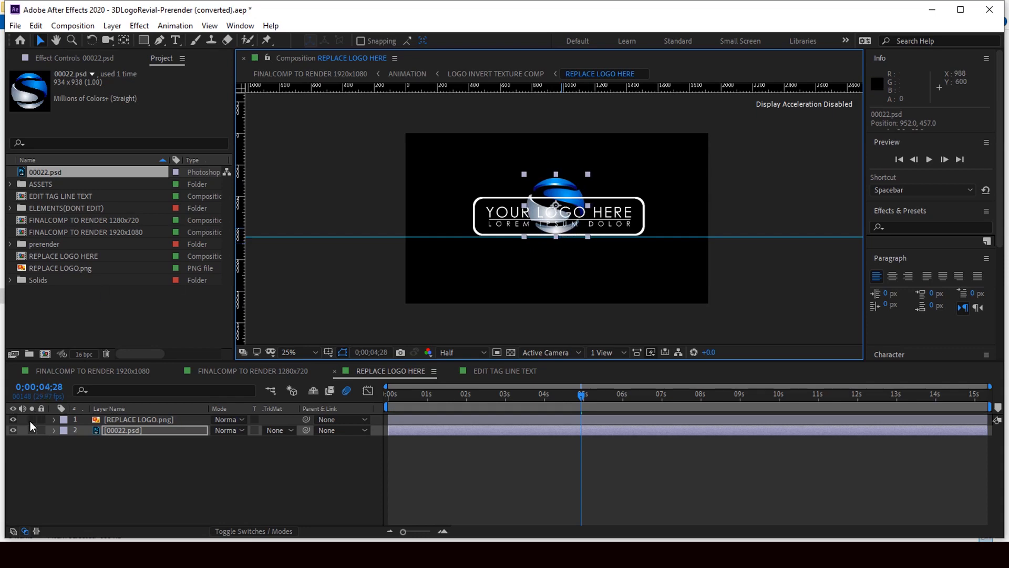
pyautogui.click(13, 419)
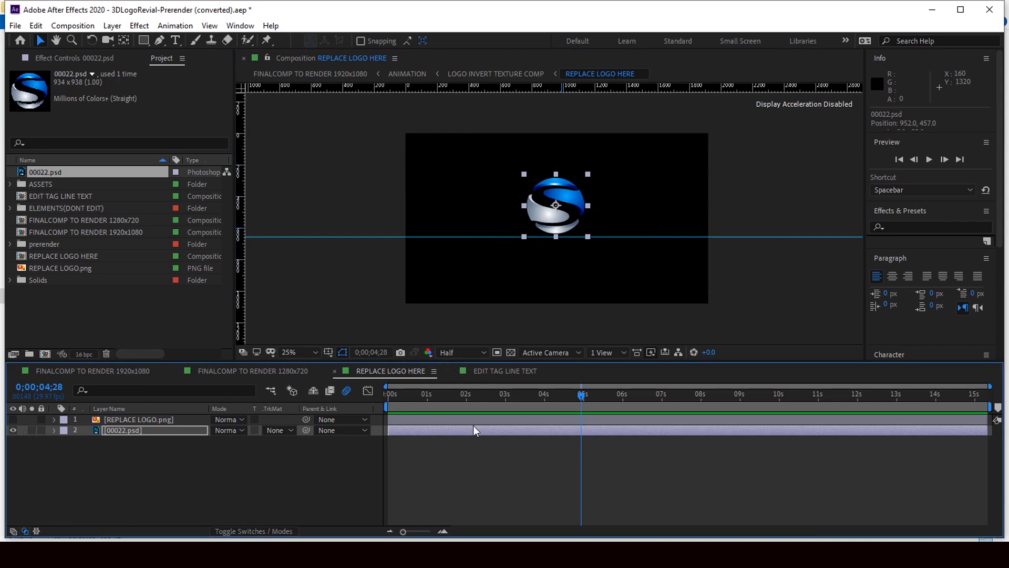
# - Open the EDIT TAG LINE TEXT composition and play it to a frame where the full tag line is showing
pyautogui.click(491, 370)
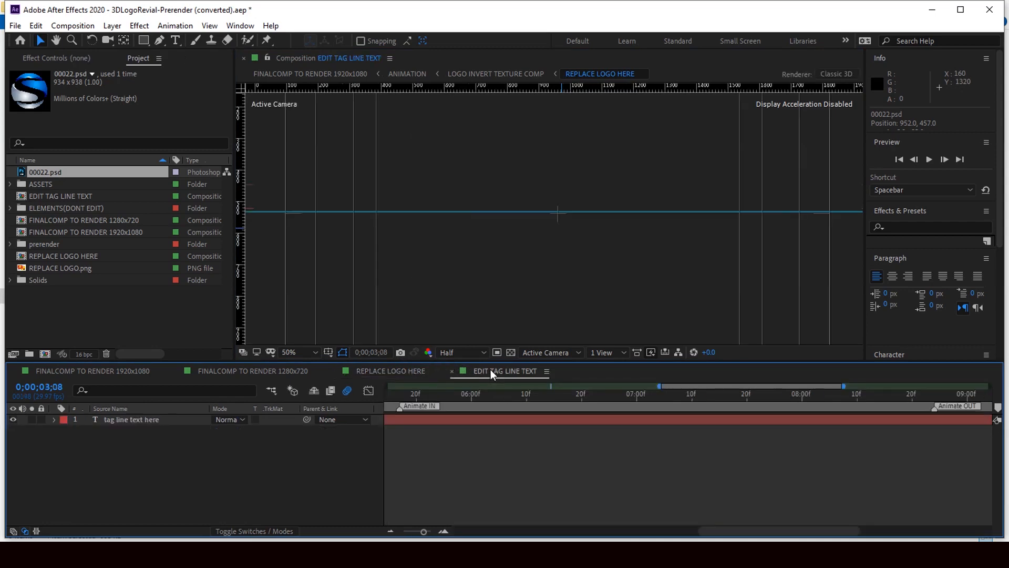
pyautogui.press('space')
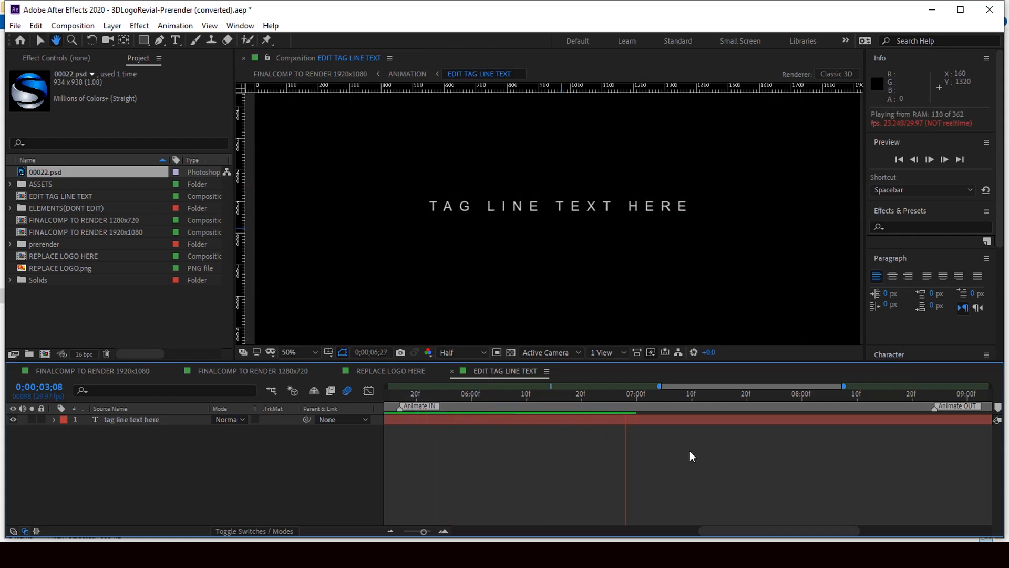
pyautogui.press('space')
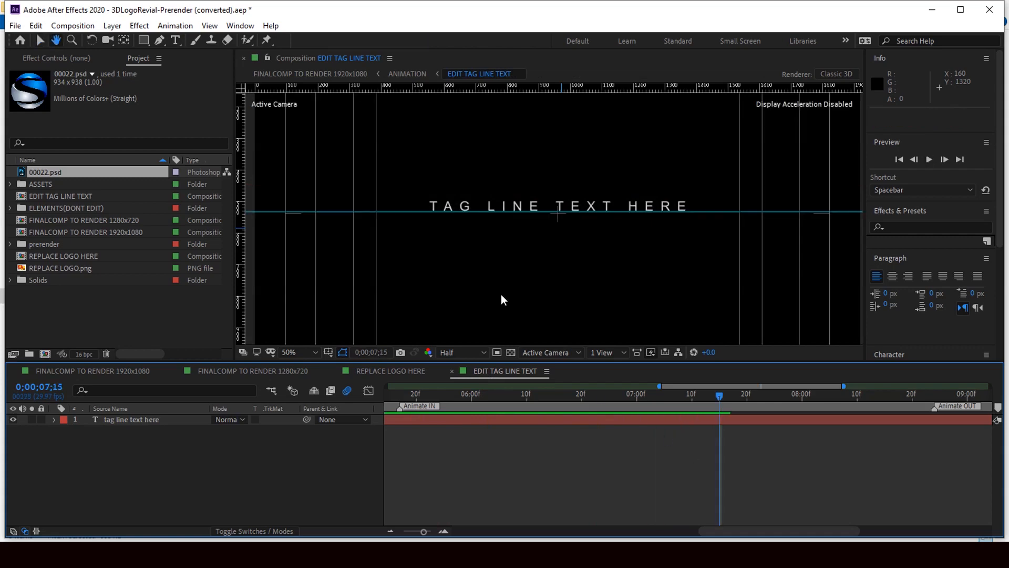
# - Replace the placeholder tag line text with "subhash cine arts" on a single line
pyautogui.click(153, 420)
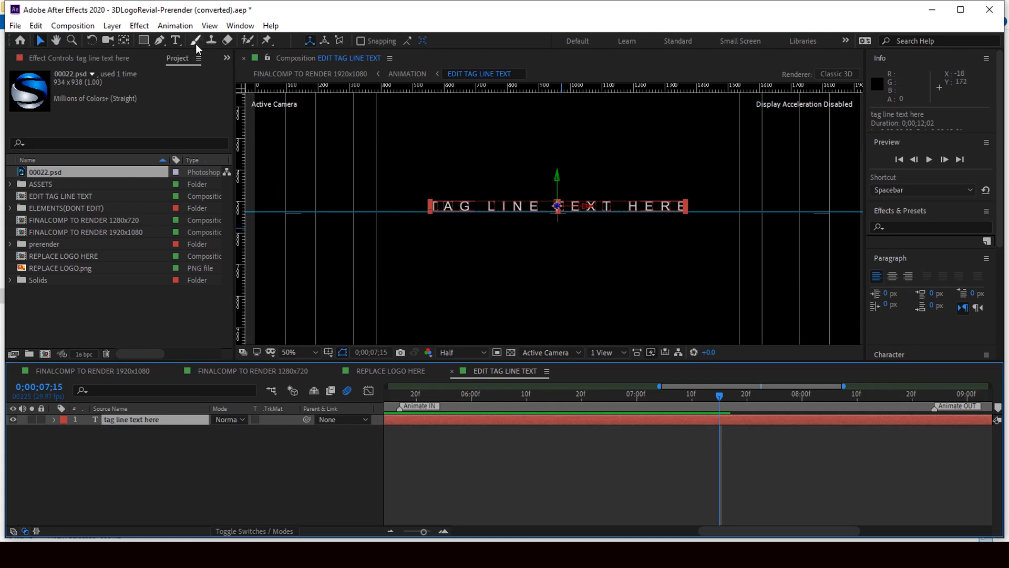
pyautogui.click(176, 42)
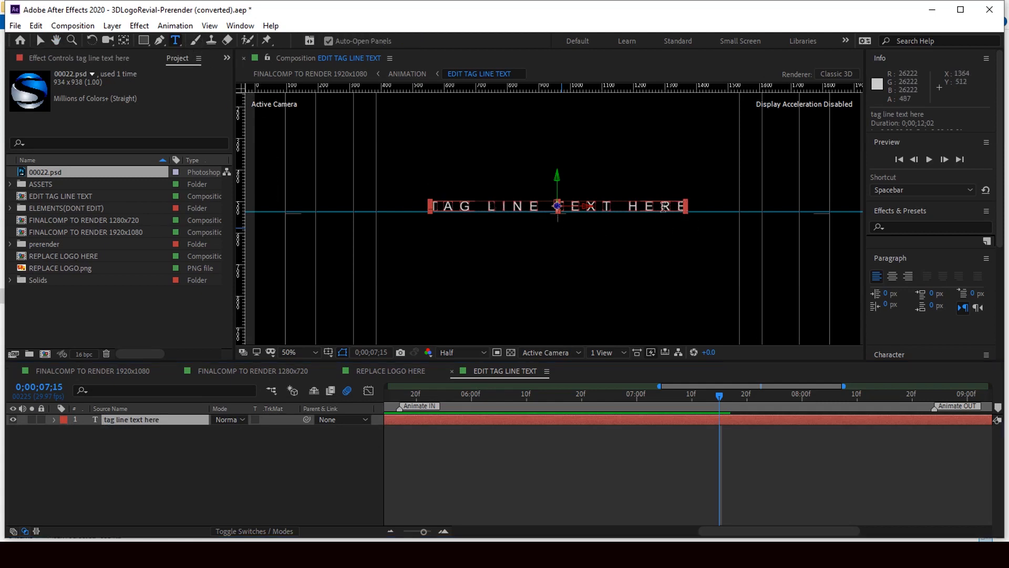
pyautogui.moveTo(664, 207); pyautogui.dragTo(438, 222)
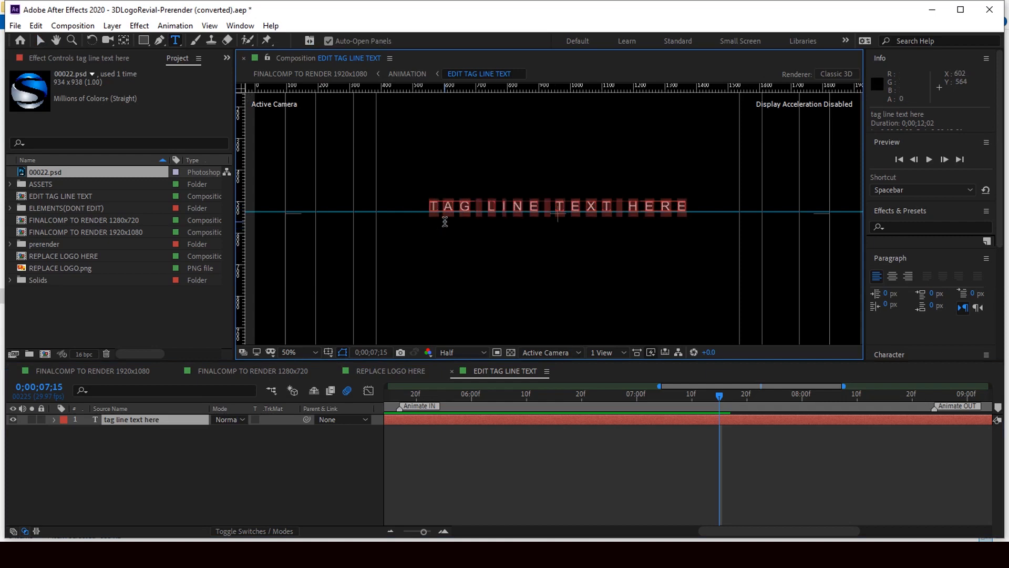
pyautogui.write('s')
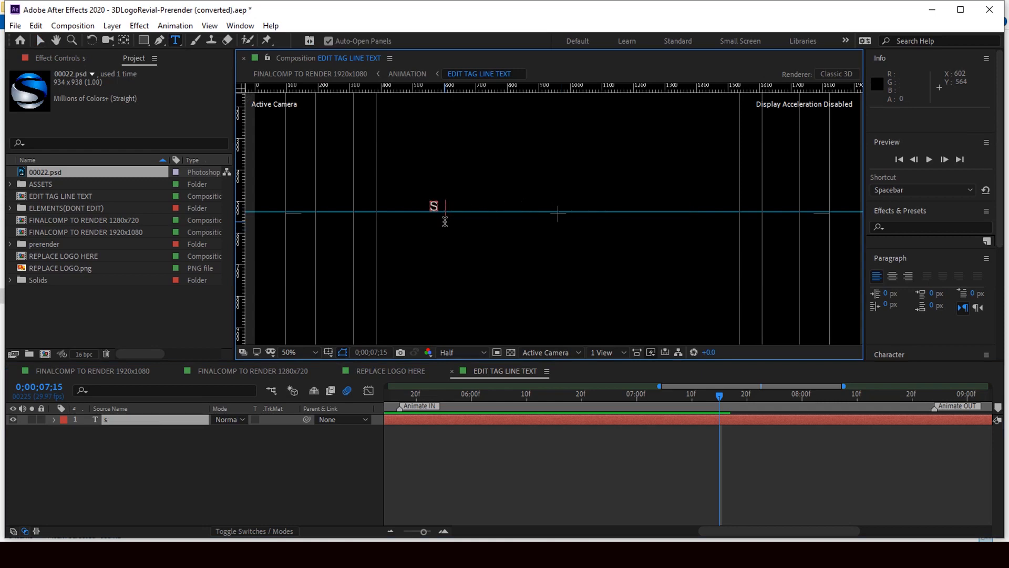
pyautogui.write('u')
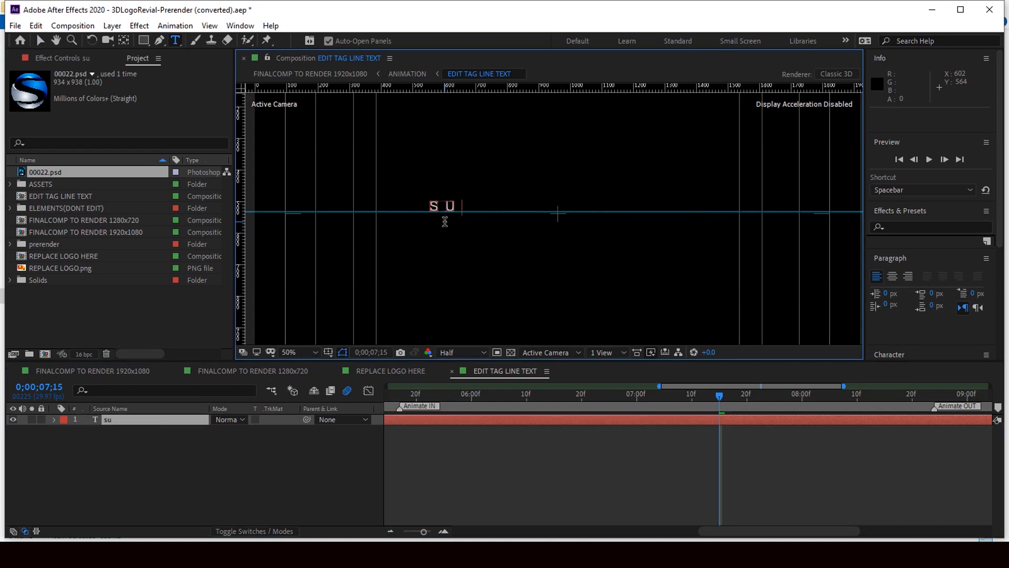
pyautogui.write('bhas')
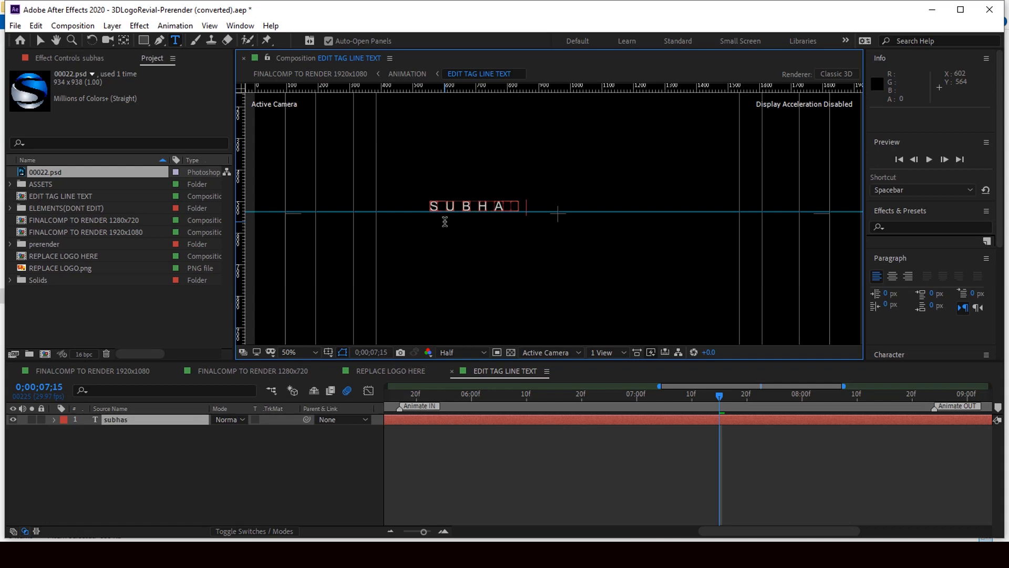
pyautogui.write('h cine')
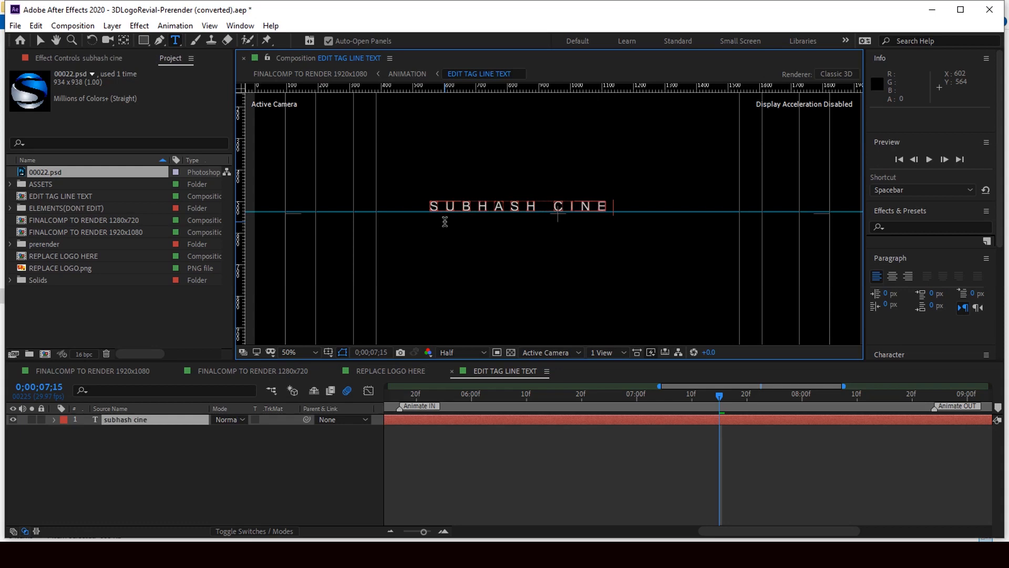
pyautogui.write(' ar')
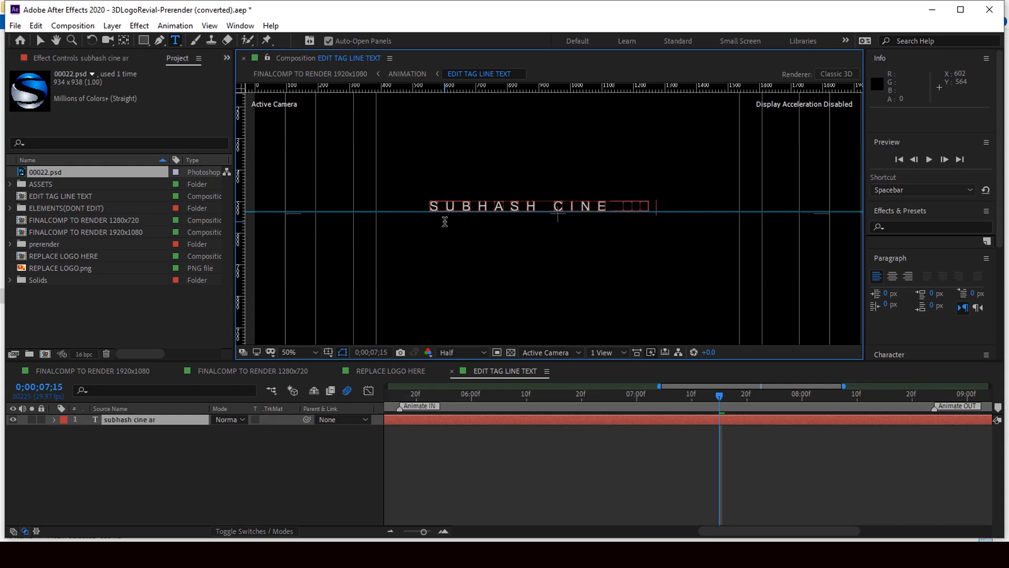
pyautogui.write('ts')
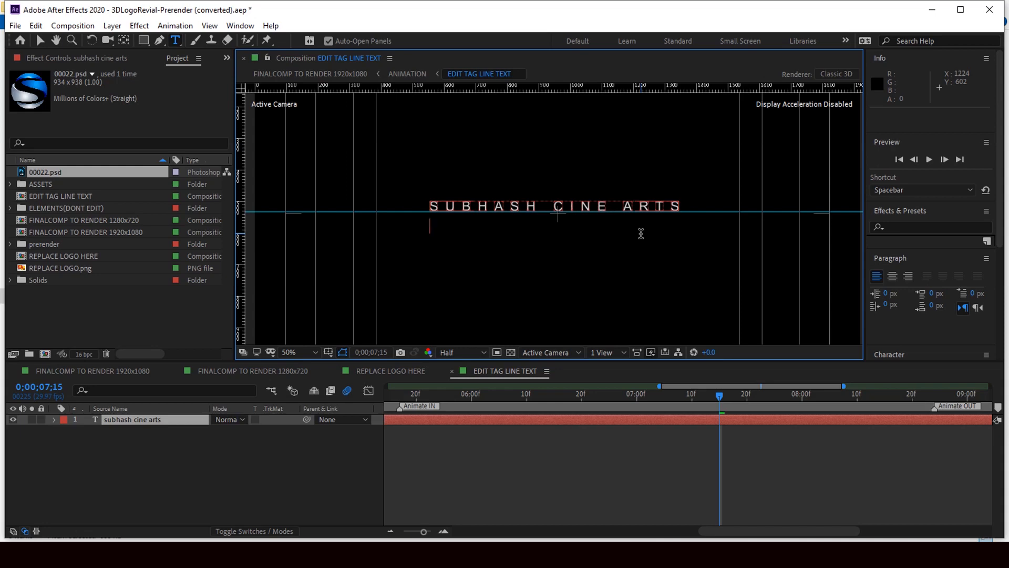
pyautogui.write('m')
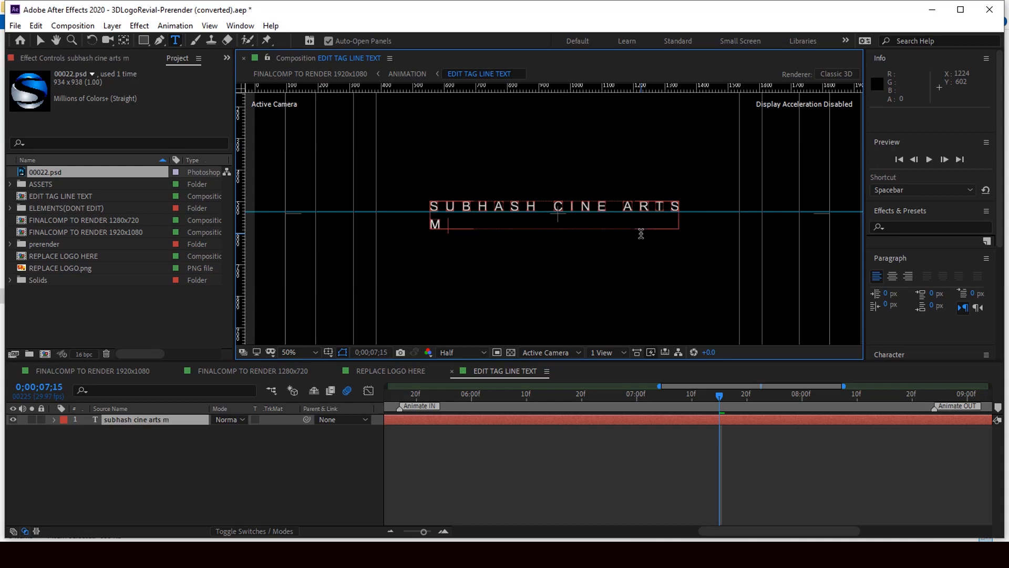
pyautogui.press('BackSpace')
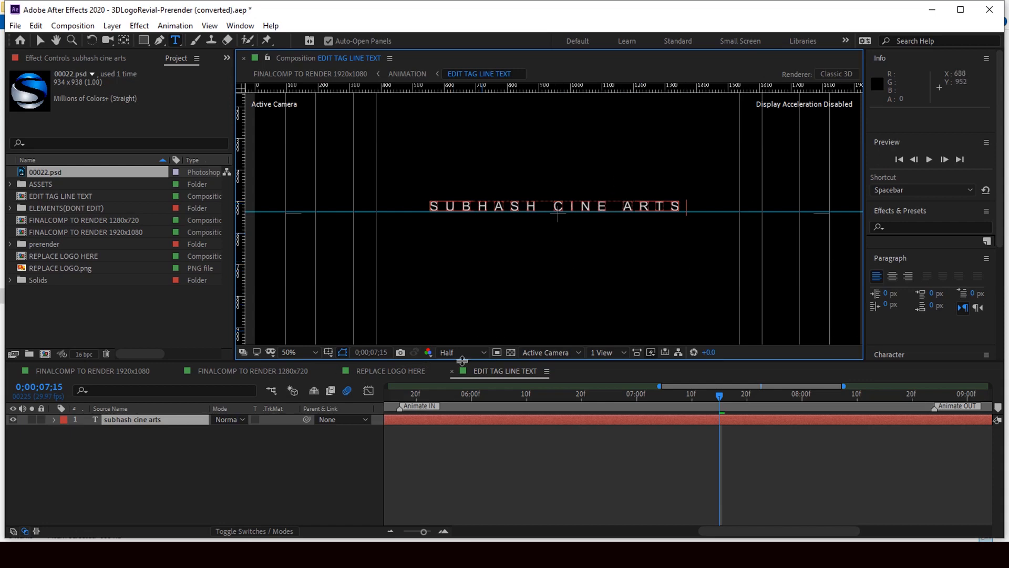
# - Review the replaced logo and tag line in their compositions and in FINALCOMP TO RENDER 1280x720
pyautogui.click(399, 371)
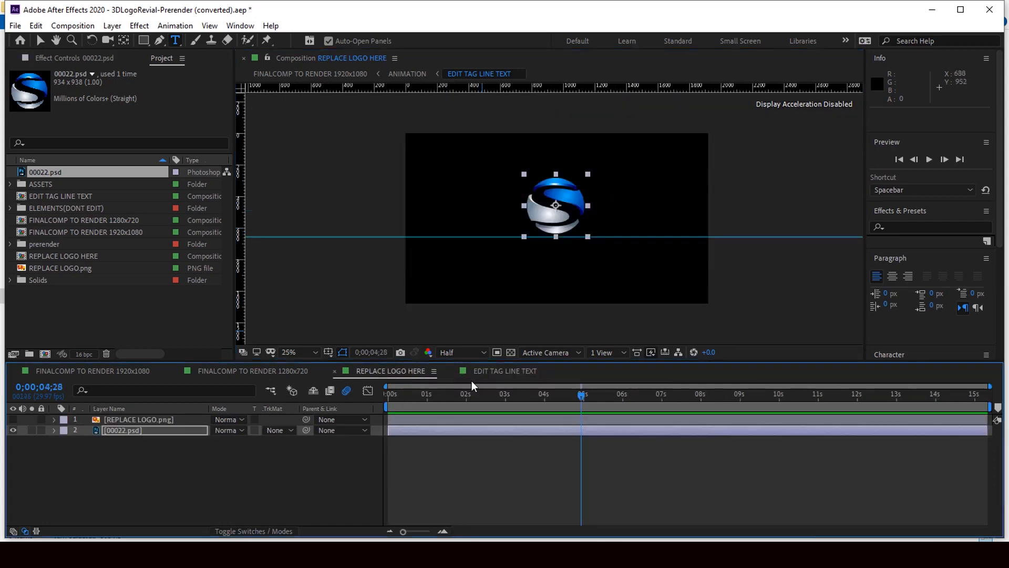
pyautogui.click(500, 370)
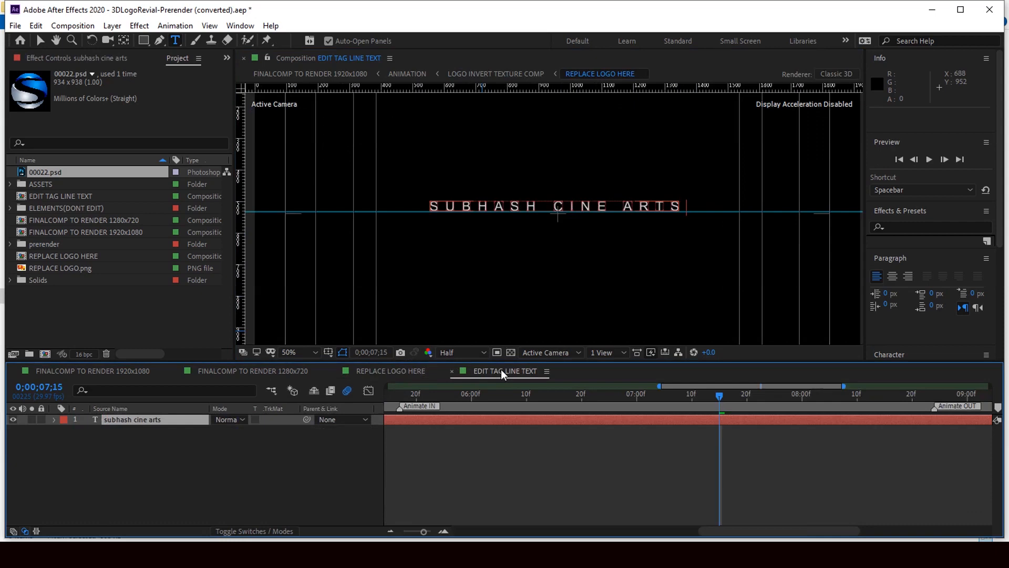
pyautogui.click(251, 371)
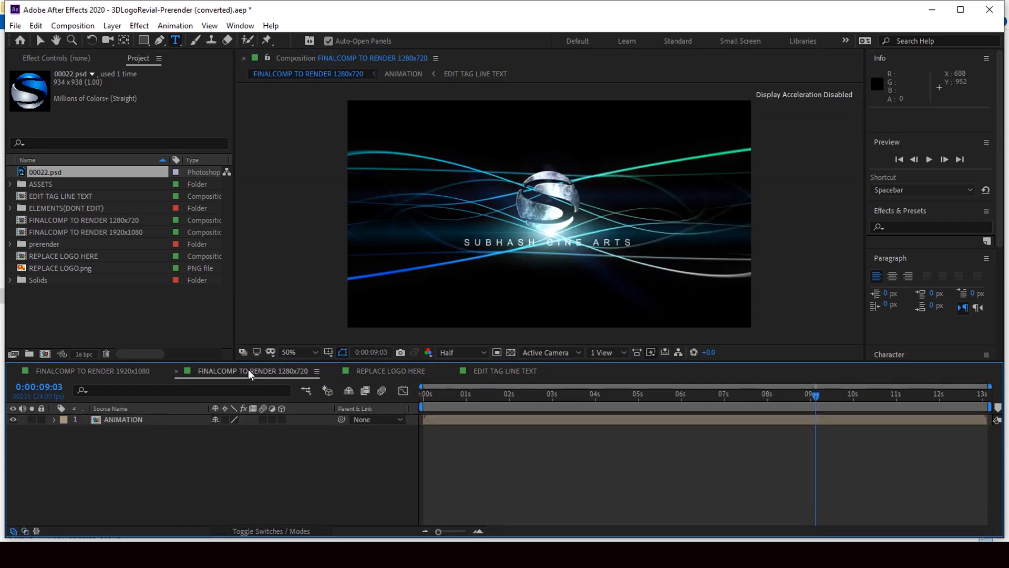
# - Preview the customized FINALCOMP TO RENDER 1920x1080 composition from its first frame
pyautogui.click(85, 370)
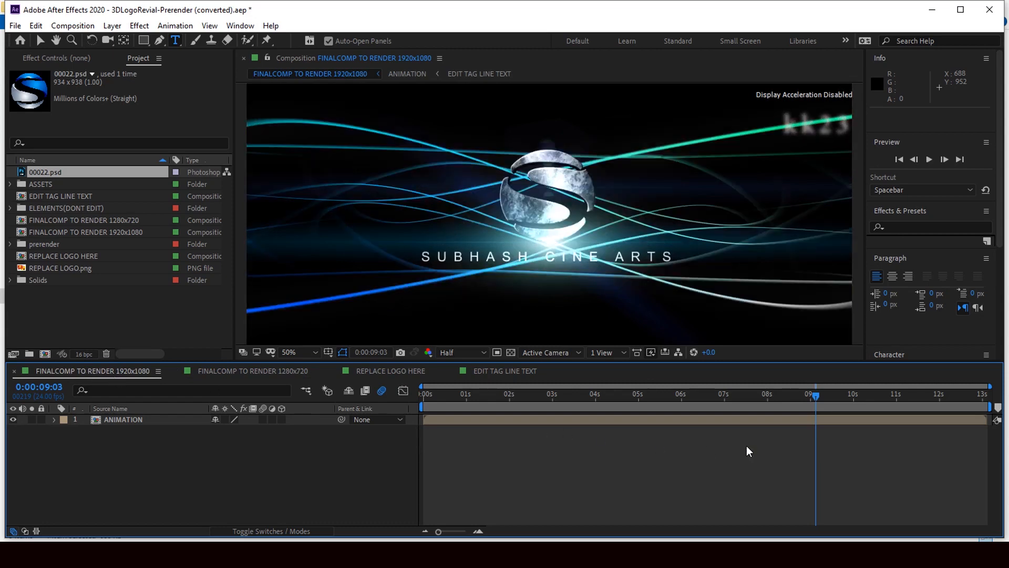
pyautogui.moveTo(816, 396); pyautogui.dragTo(422, 397)
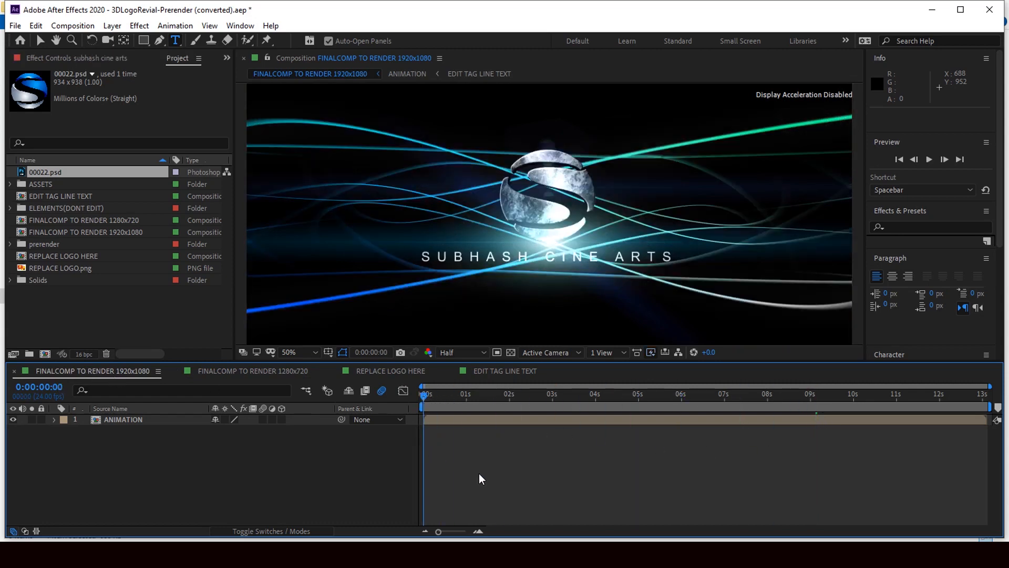
pyautogui.press('space')
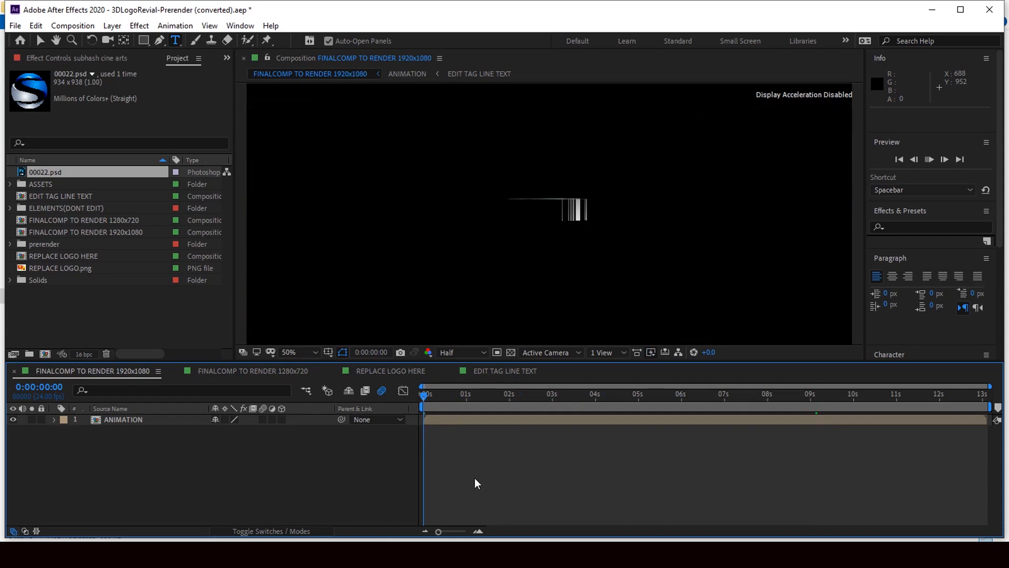